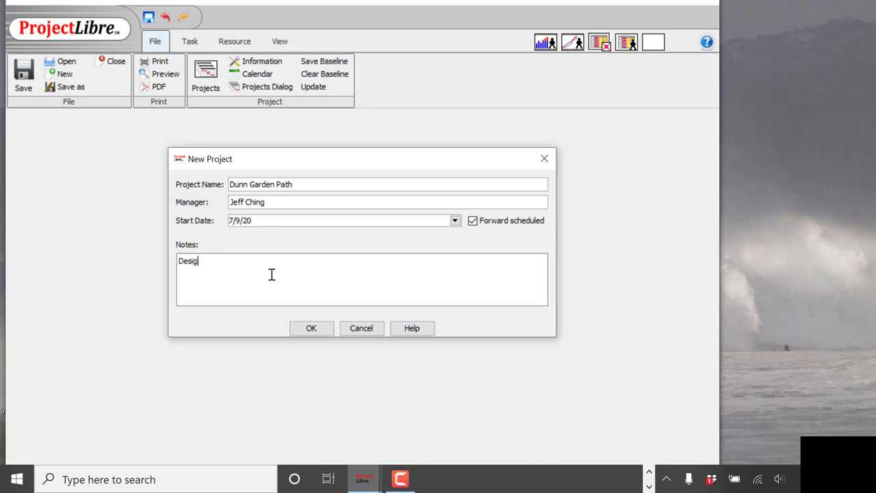
# Finish creating the new project and add a first task named "Dunn Garden Path"
pyautogui.click(313, 330)
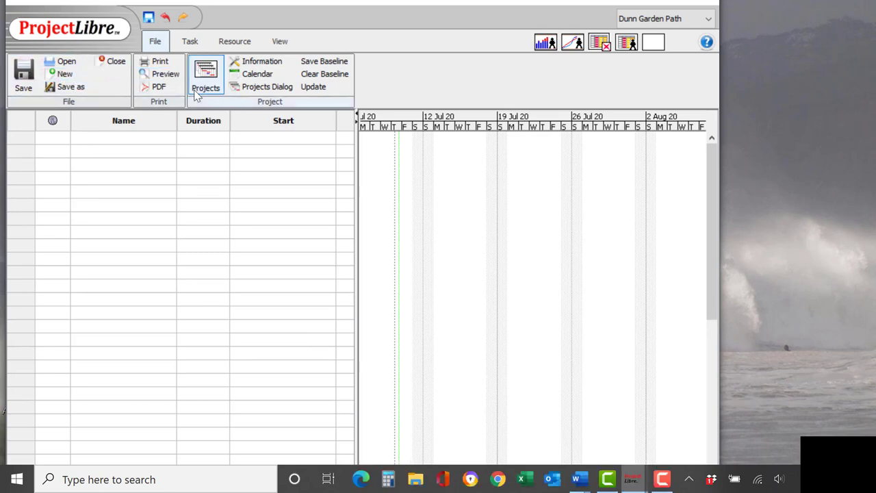
pyautogui.click(126, 137)
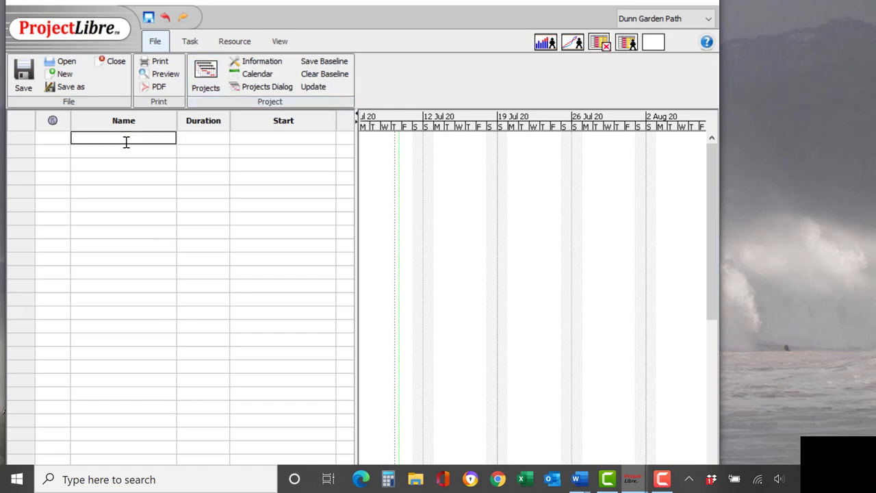
pyautogui.write('Dunn Garden Path')
pyautogui.click(205, 136)
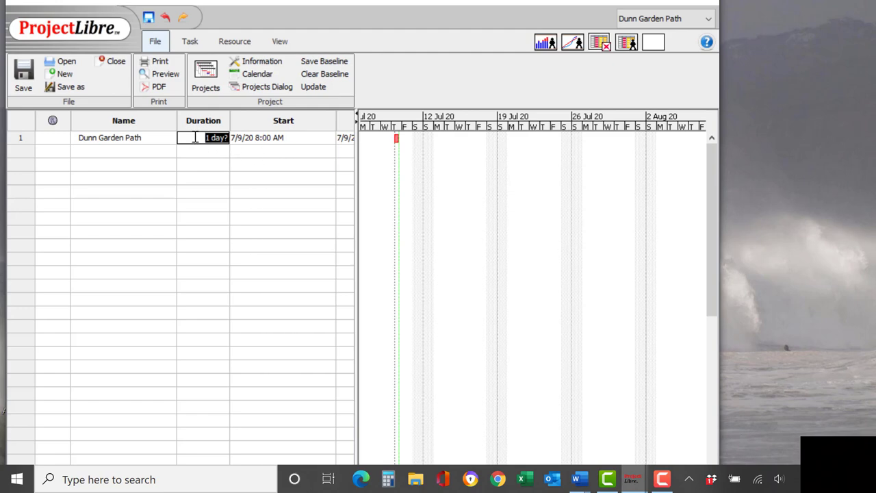
# Examine the Dunn Garden Path task's general information and its start date calendar without changing anything
pyautogui.doubleClick(217, 137)
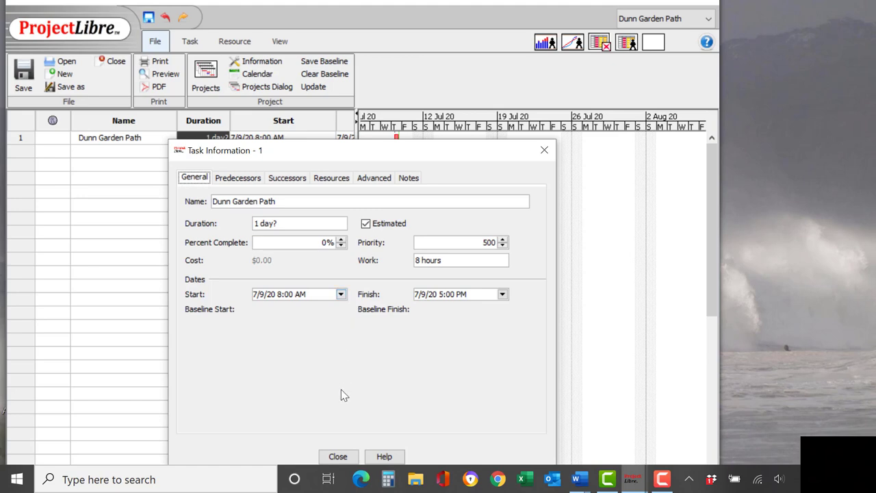
pyautogui.click(338, 457)
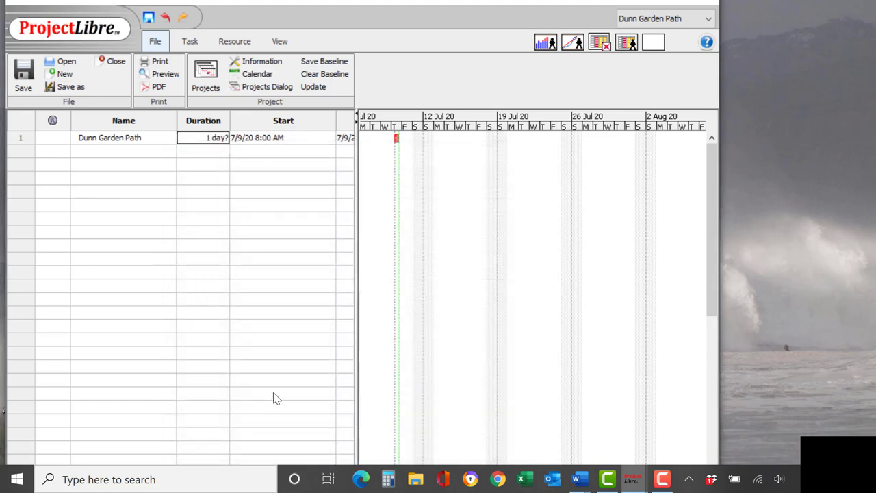
pyautogui.doubleClick(287, 139)
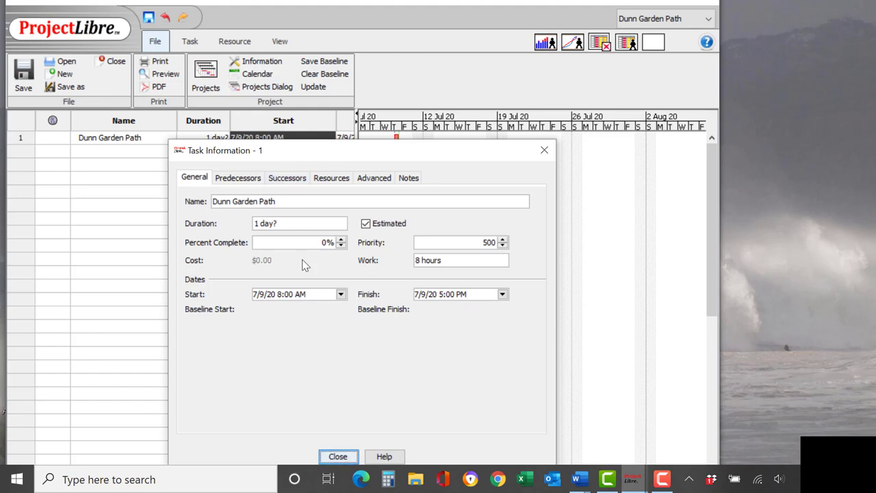
pyautogui.click(341, 294)
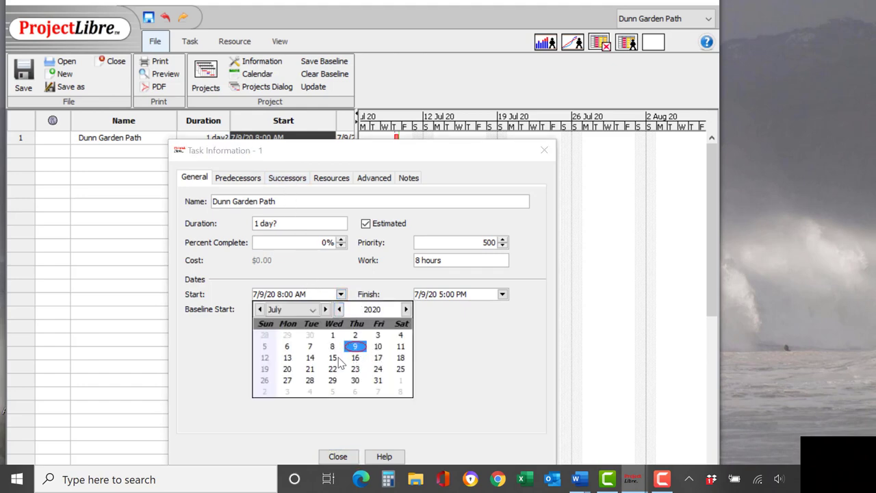
pyautogui.click(346, 457)
pyautogui.click(345, 458)
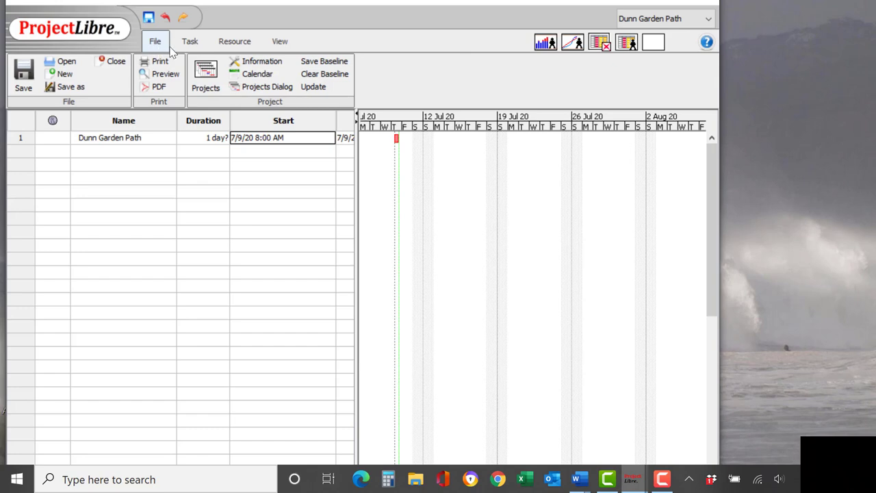
# Zoom the Gantt timeline in to two-hour intervals, bring the 9 July bar into view, and widen the task table
pyautogui.click(190, 42)
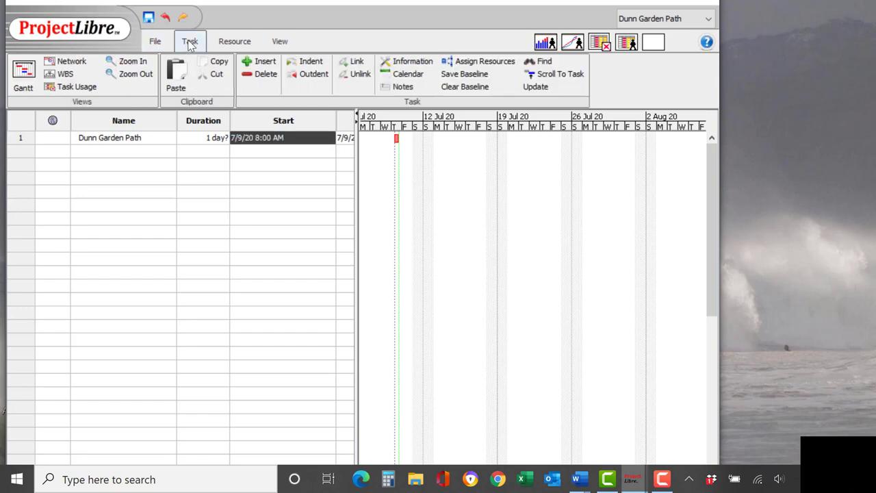
pyautogui.click(133, 62)
pyautogui.click(133, 61)
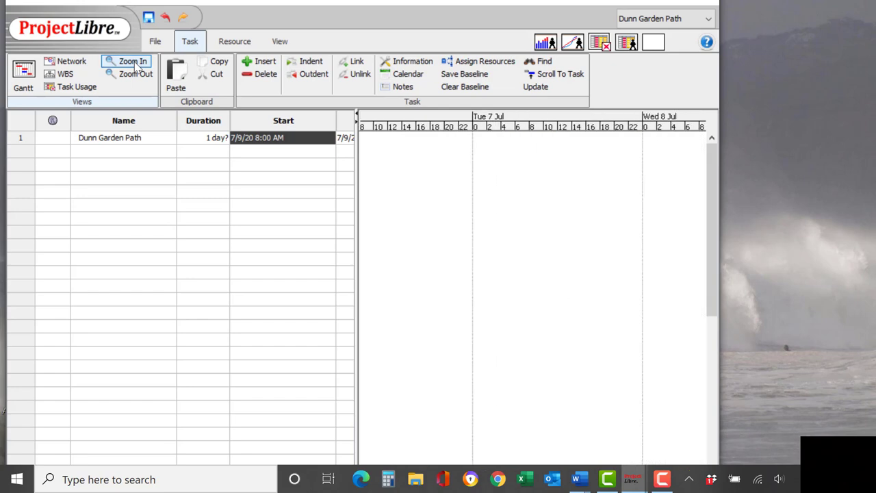
pyautogui.doubleClick(673, 7)
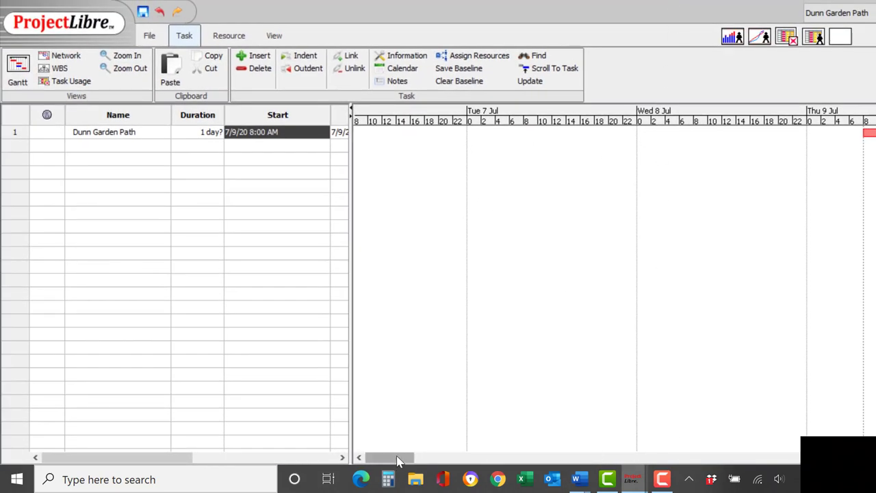
pyautogui.moveTo(401, 459); pyautogui.dragTo(444, 464)
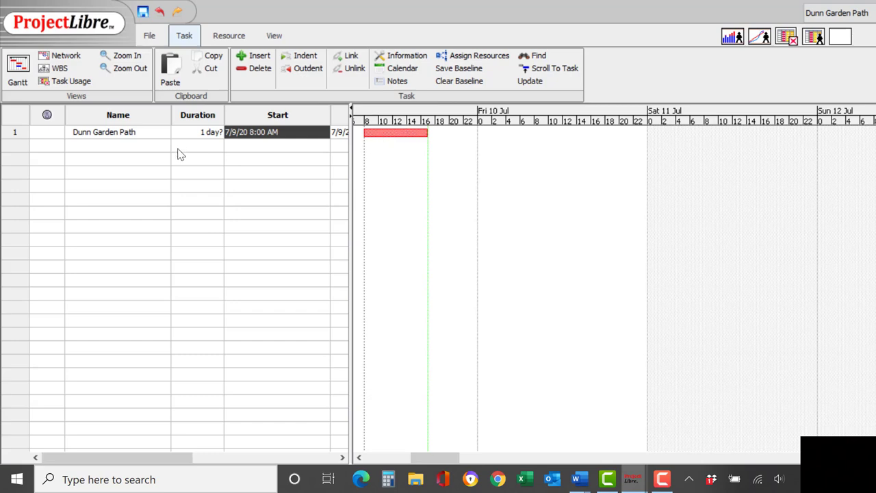
pyautogui.moveTo(351, 199); pyautogui.dragTo(372, 199)
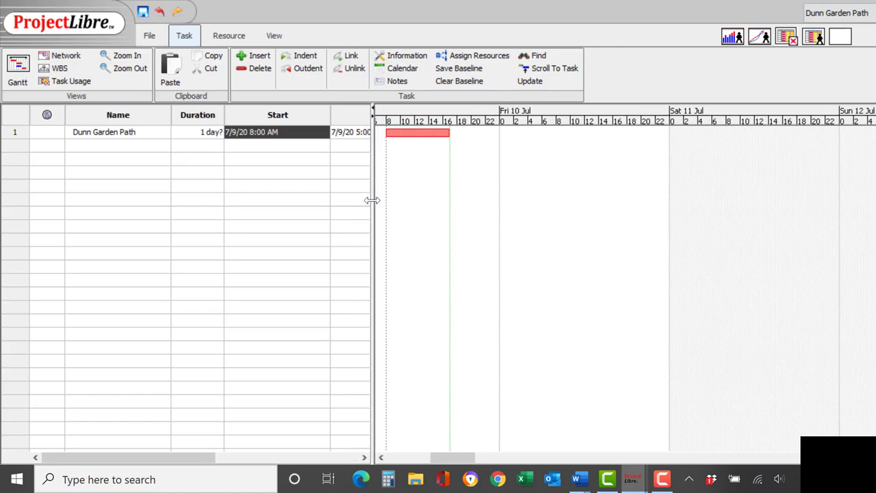
# Add a second task named "Prepare Pathway" below Dunn Garden Path
pyautogui.click(101, 146)
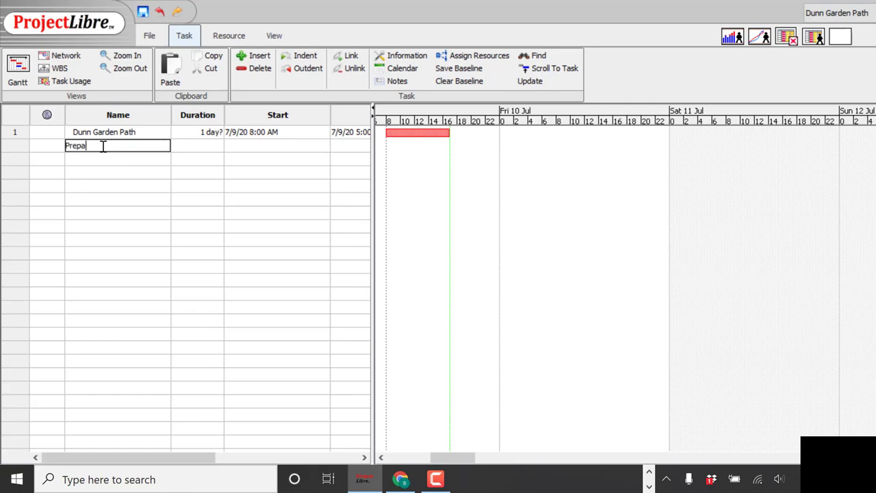
pyautogui.write('Prepare Pathway')
pyautogui.click(206, 145)
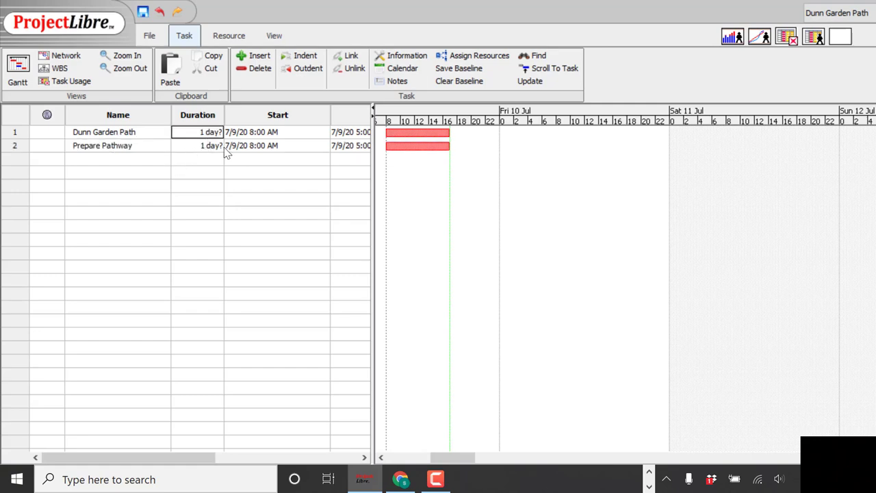
# Set the Prepare Pathway task's start date to 7/10/20 in its task information
pyautogui.doubleClick(268, 150)
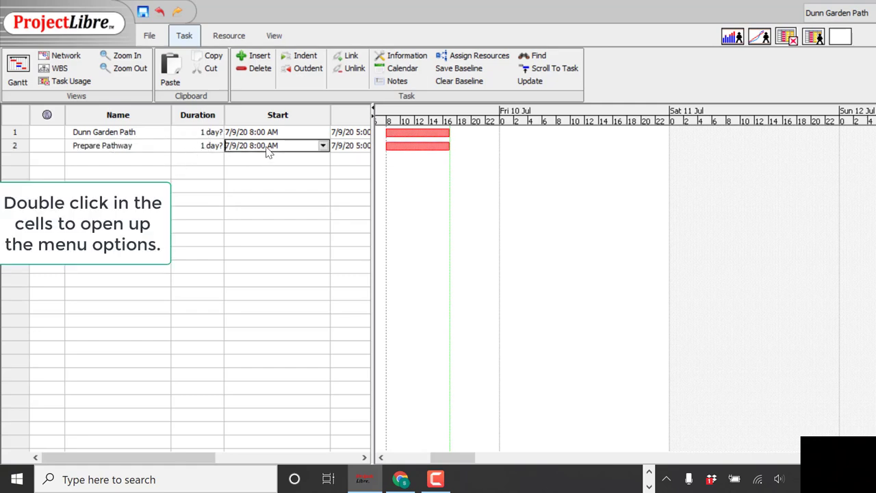
pyautogui.doubleClick(268, 150)
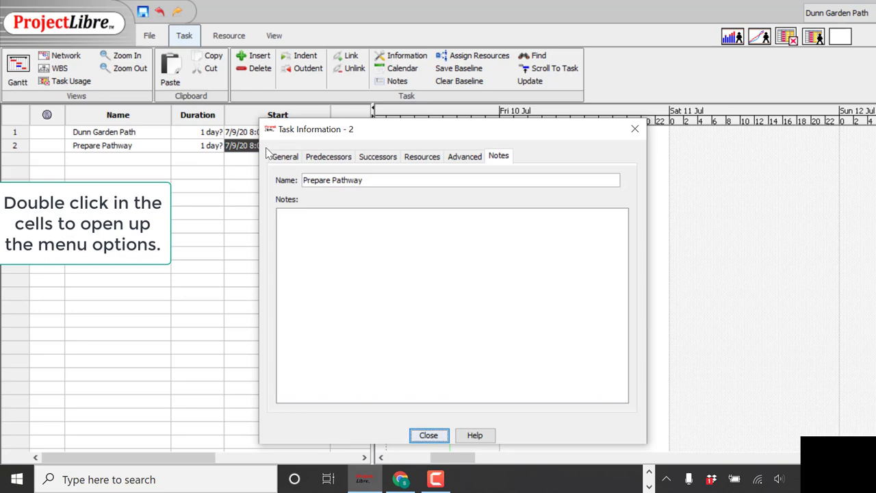
pyautogui.click(277, 158)
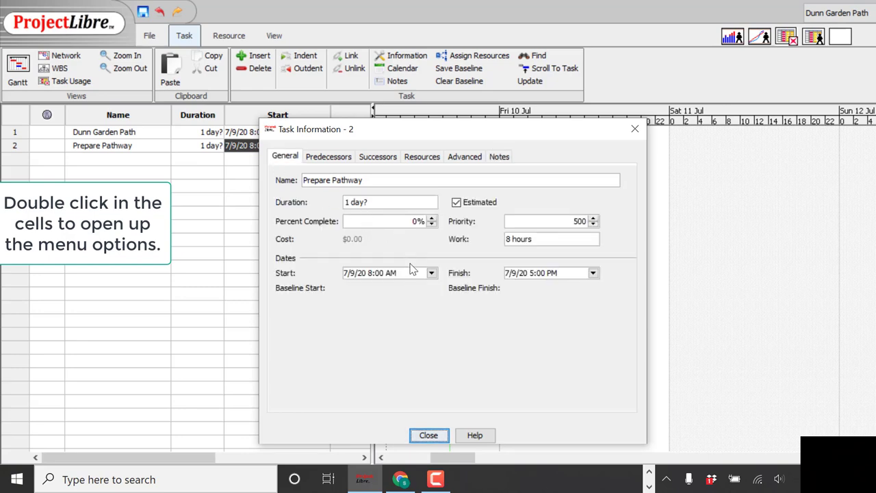
pyautogui.click(432, 273)
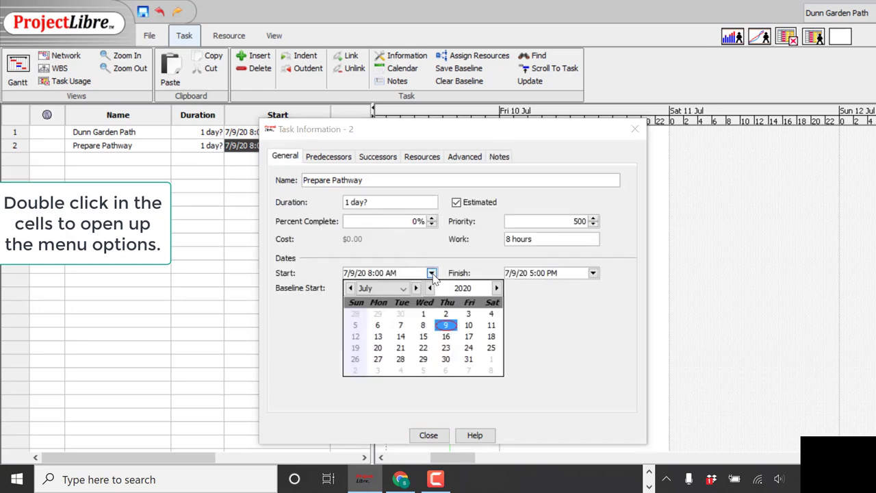
pyautogui.click(469, 326)
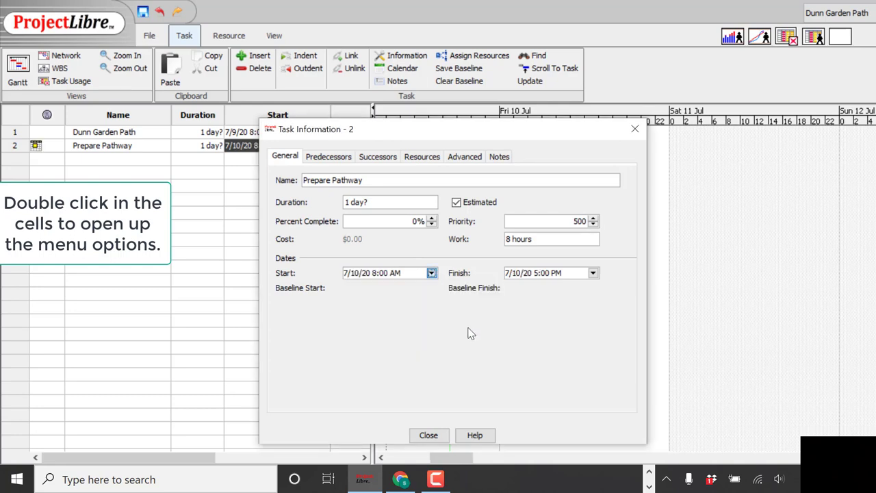
pyautogui.click(430, 435)
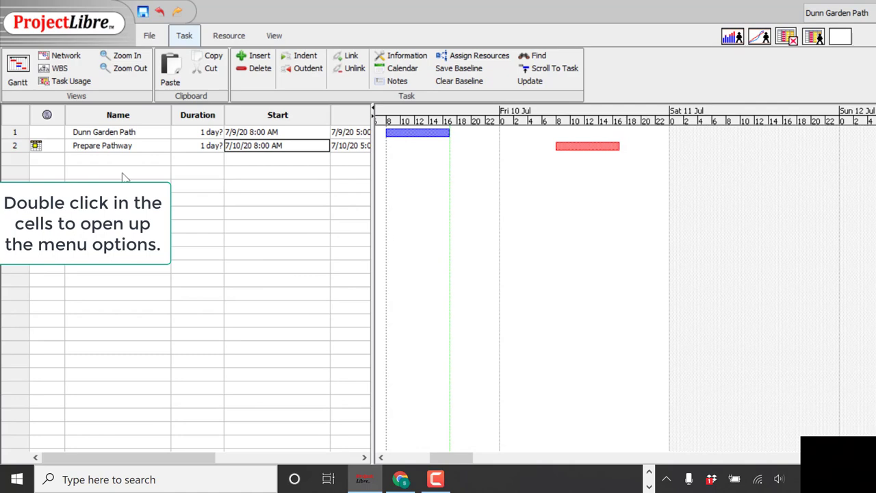
# Add notes to Prepare Pathway on separate lines: "Clear pathway and mark boundries", "Smooth surface and add DG to level", "Prepare drainage", "Mark Lighting"
pyautogui.doubleClick(128, 146)
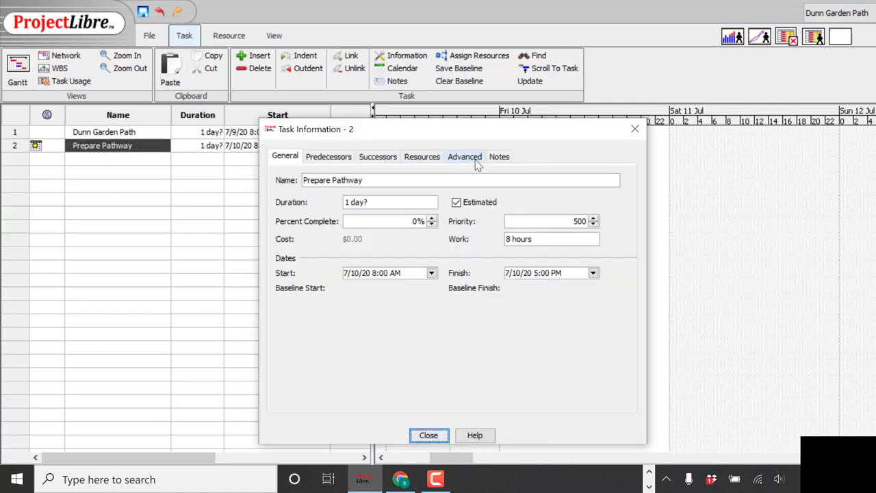
pyautogui.click(499, 157)
pyautogui.click(327, 226)
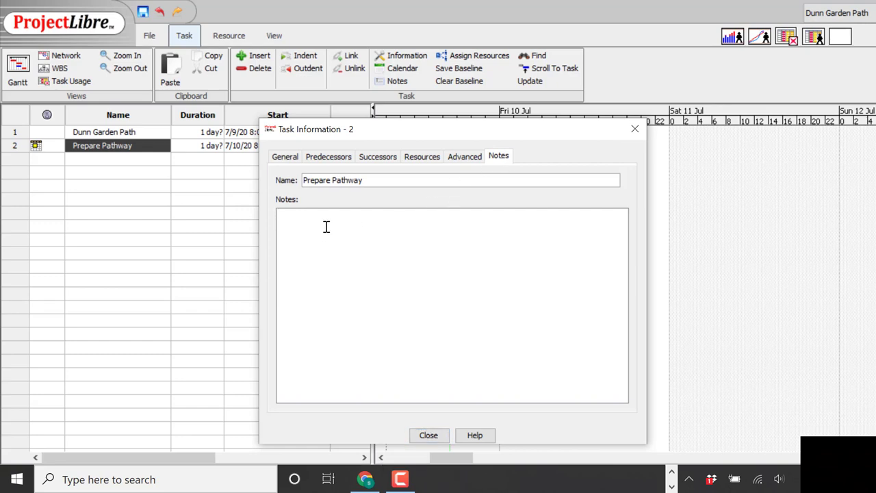
pyautogui.write('Clear pathway and mark bo')
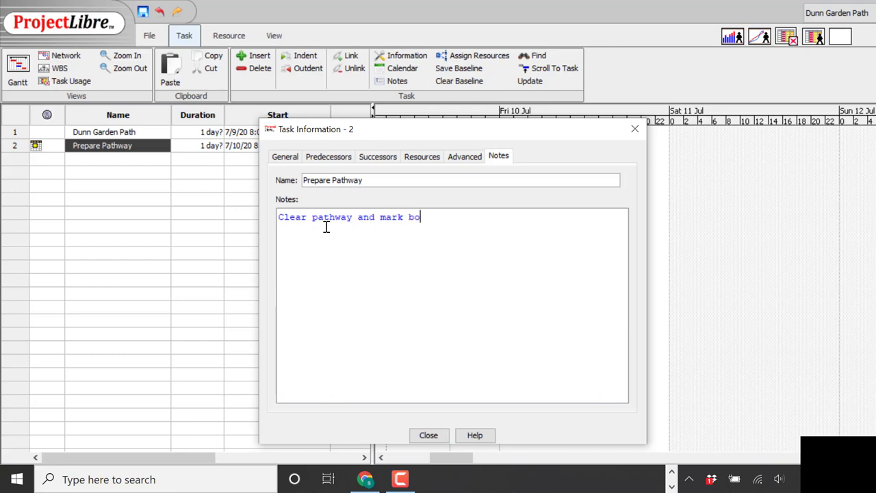
pyautogui.write('undries ')
pyautogui.write('Smoo')
pyautogui.write('th surfac')
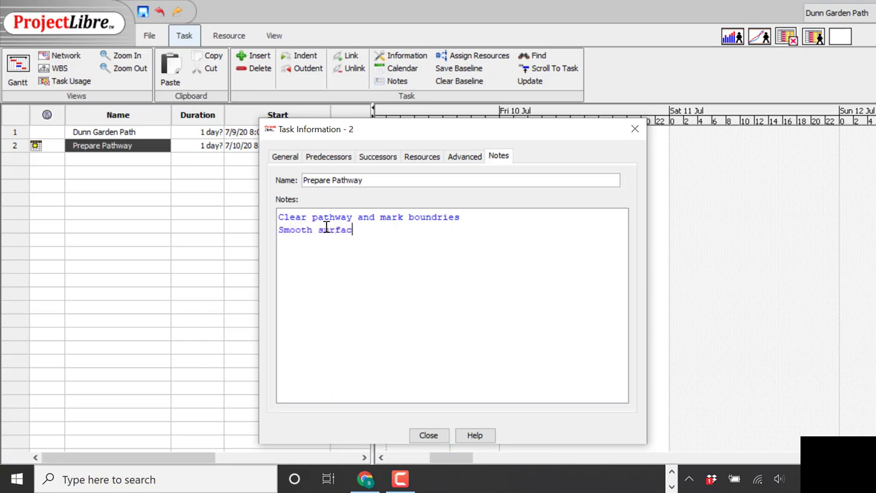
pyautogui.write('e and add DG to level ')
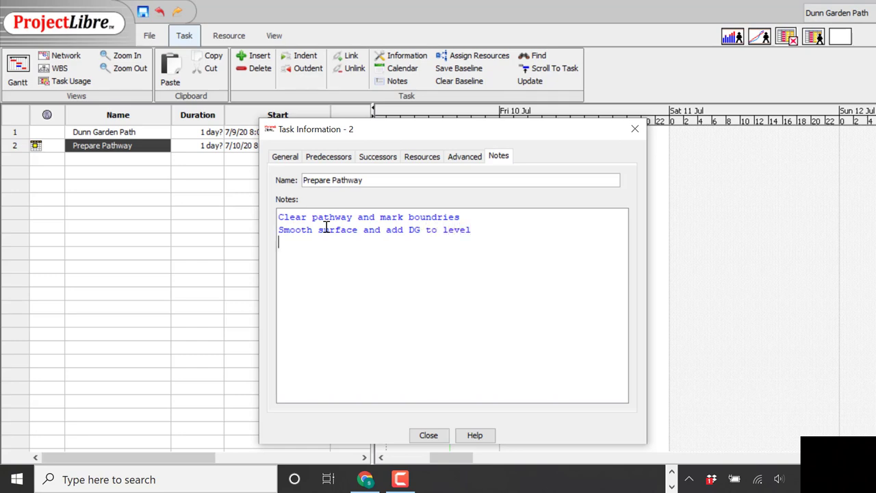
pyautogui.write('Prepare drainag')
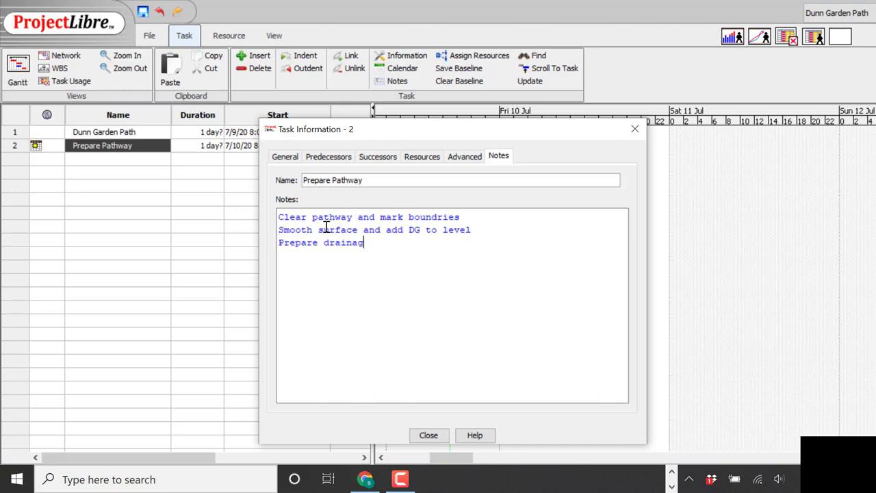
pyautogui.write('e Mark Lighting')
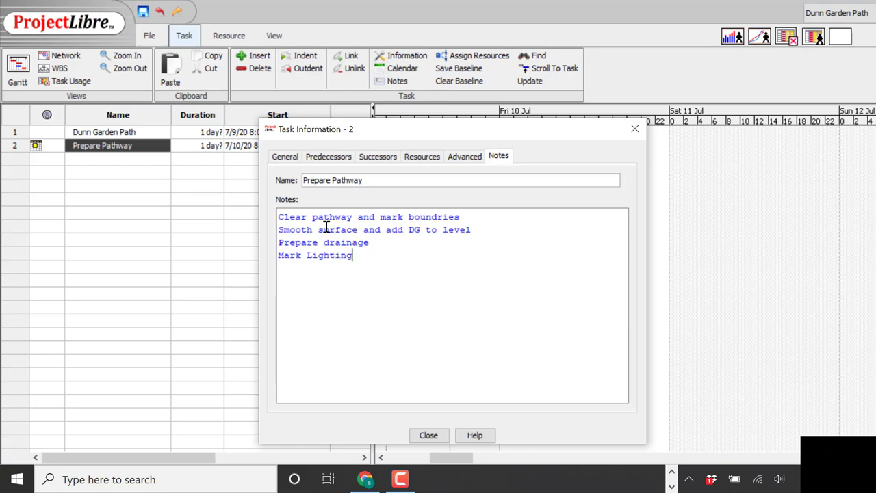
pyautogui.click(428, 437)
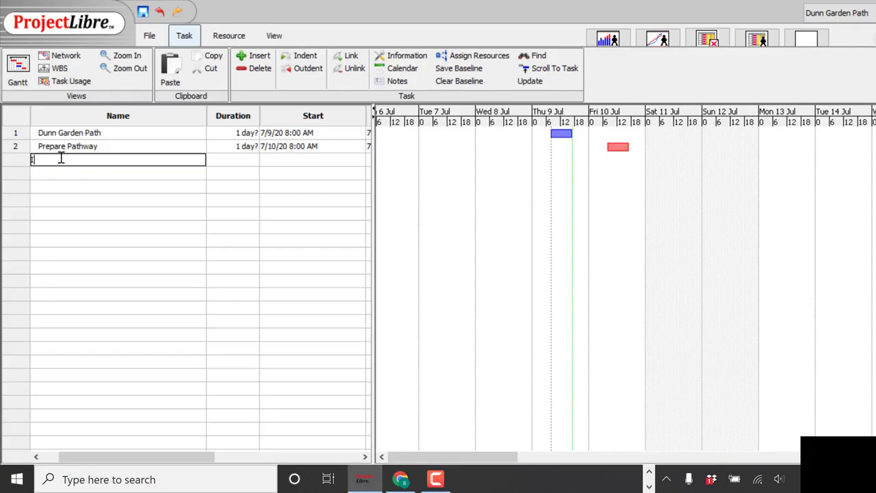
# Add a third task named "Install pavers" and indent it as a subtask of Prepare Pathway
pyautogui.write('nstall pavers')
pyautogui.click(305, 57)
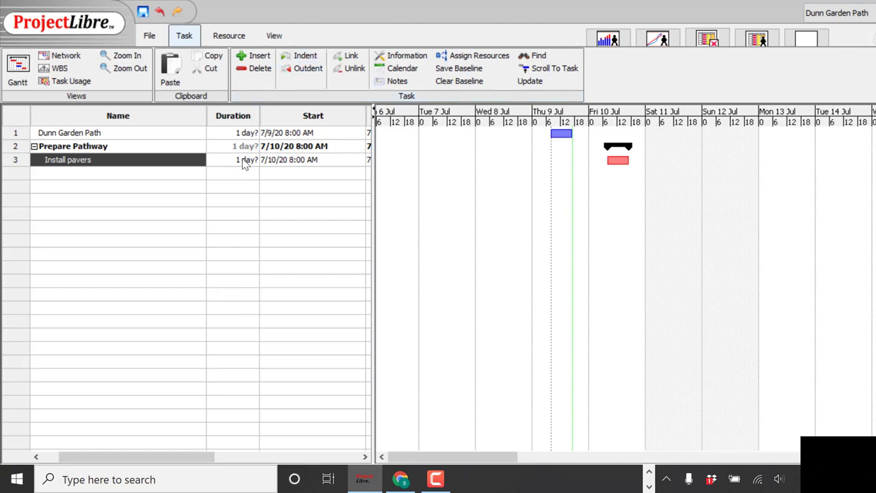
# Set the Install pavers task's start date to 7/13/20 in its task information
pyautogui.click(281, 164)
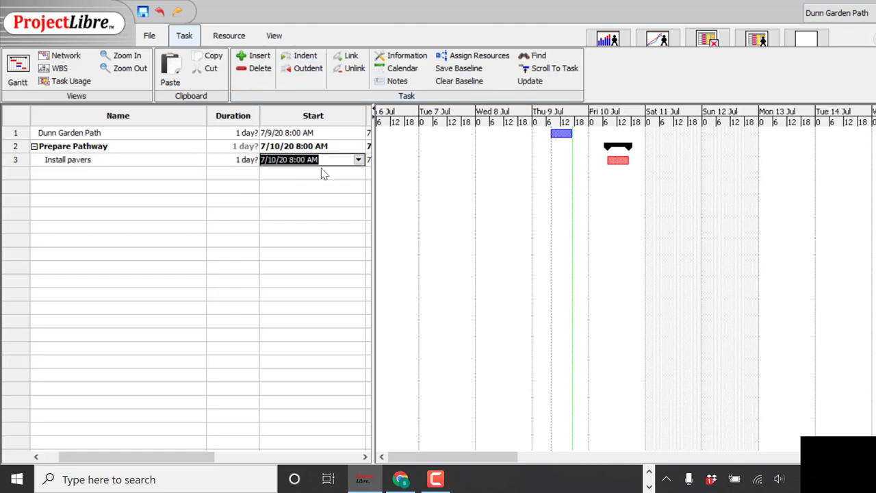
pyautogui.doubleClick(316, 160)
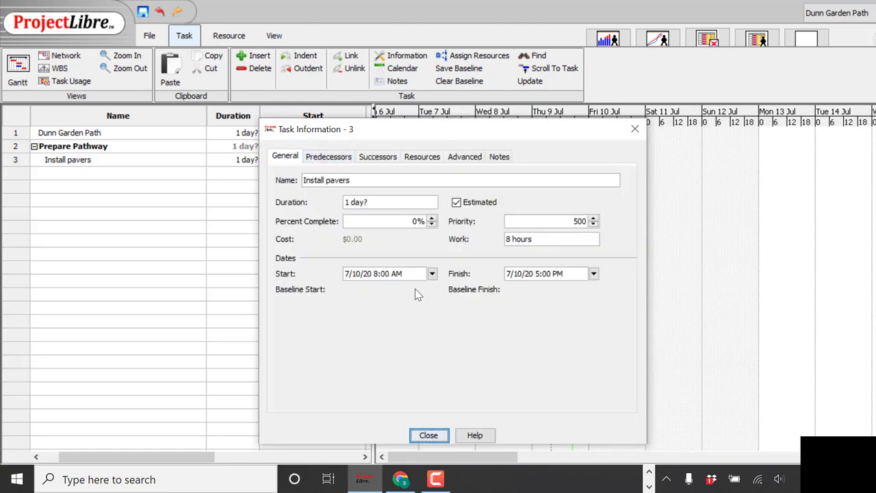
pyautogui.click(432, 273)
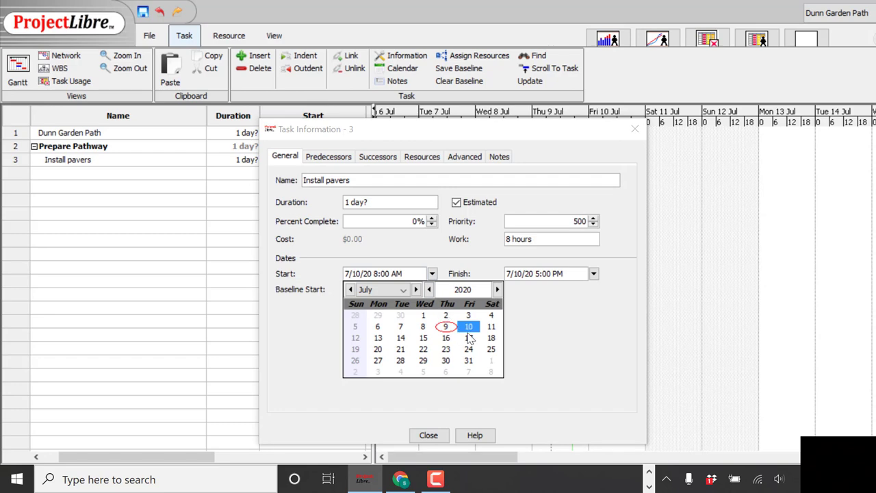
pyautogui.click(378, 339)
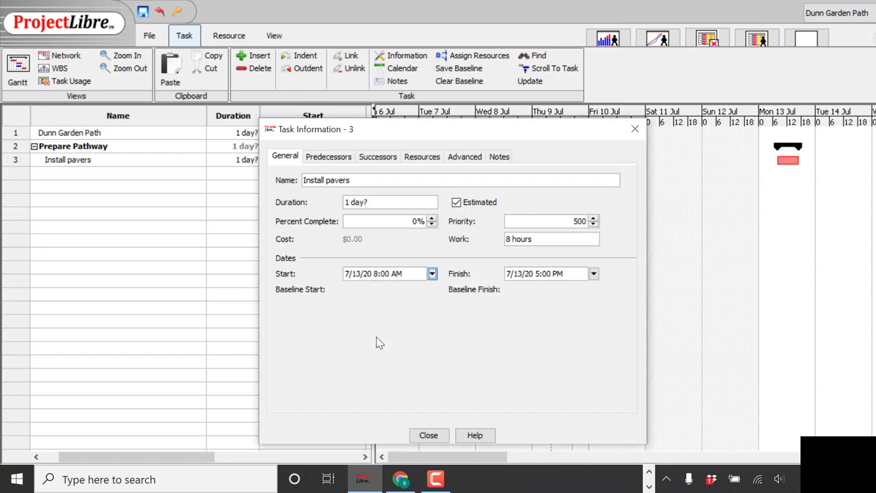
pyautogui.click(428, 435)
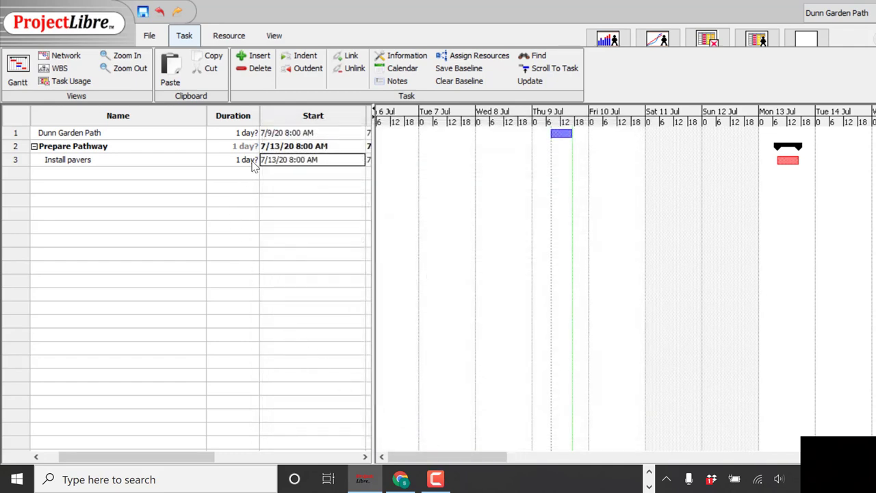
pyautogui.doubleClick(297, 146)
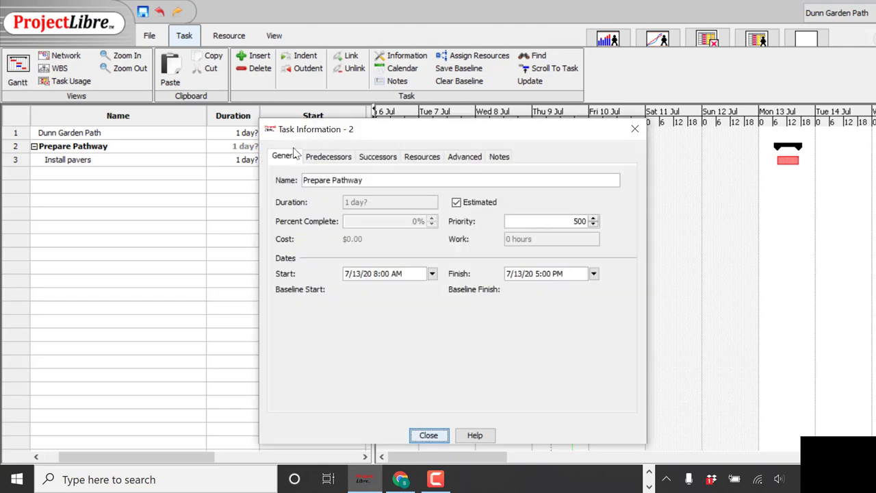
pyautogui.click(432, 273)
pyautogui.click(469, 329)
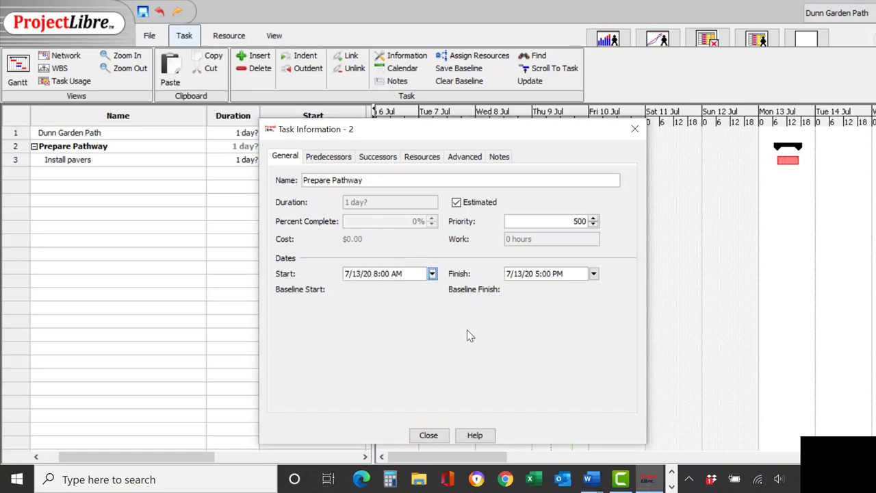
pyautogui.click(429, 436)
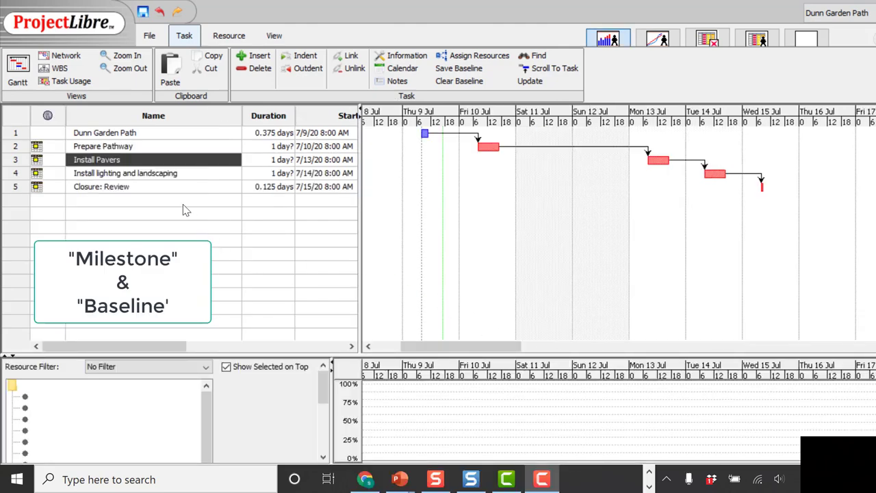
# Mark the Install Pavers task to display as a milestone in its advanced task information
pyautogui.doubleClick(142, 162)
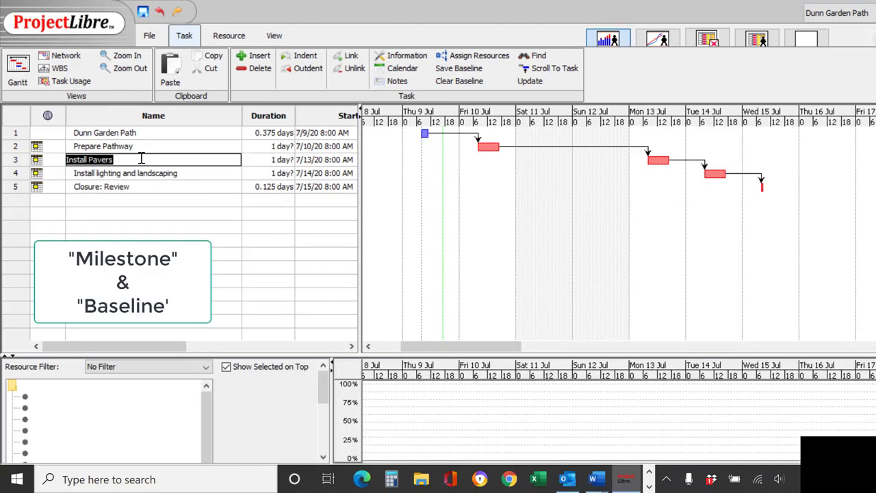
pyautogui.doubleClick(179, 161)
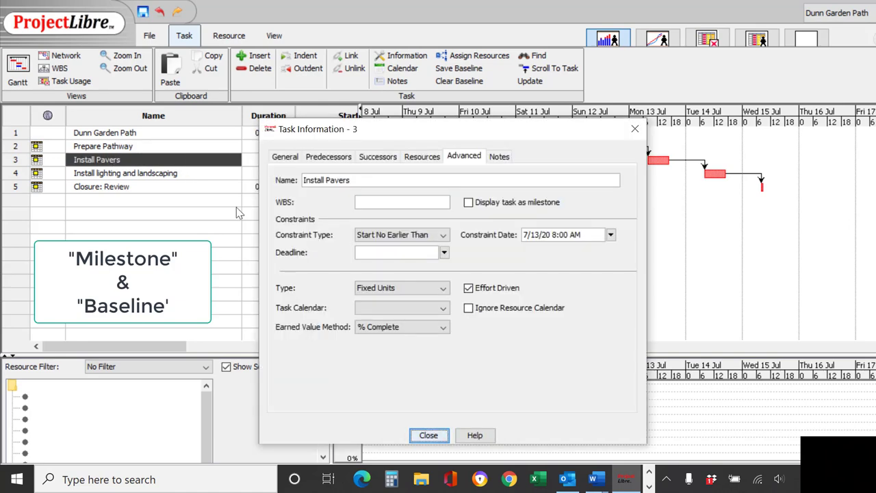
pyautogui.click(468, 204)
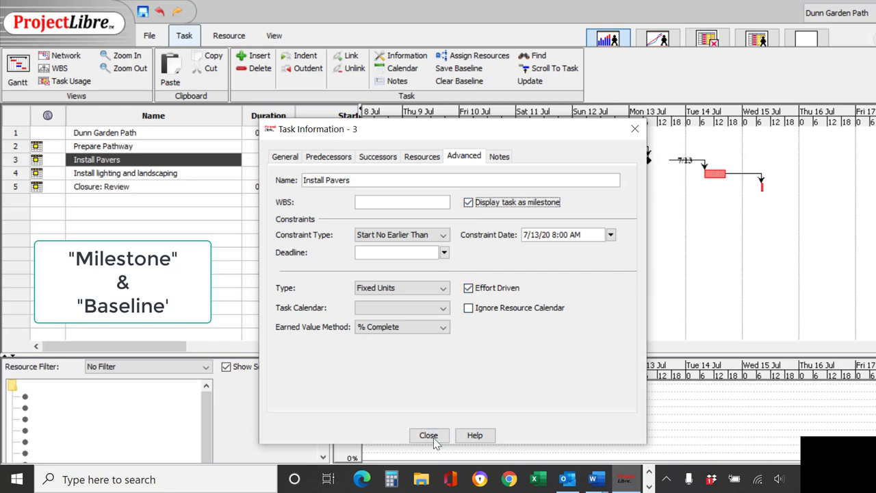
pyautogui.click(432, 437)
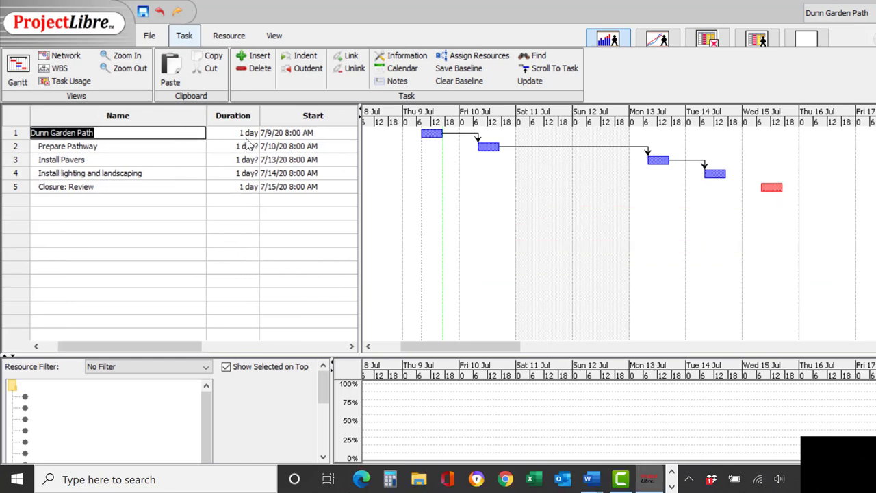
# Set the Dunn Garden Path task's work to 3 hours in its task information
pyautogui.doubleClick(251, 137)
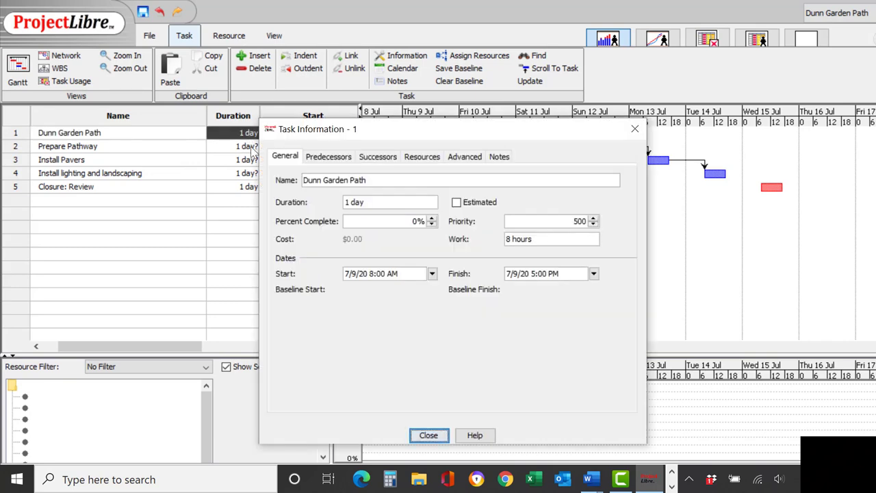
pyautogui.doubleClick(508, 238)
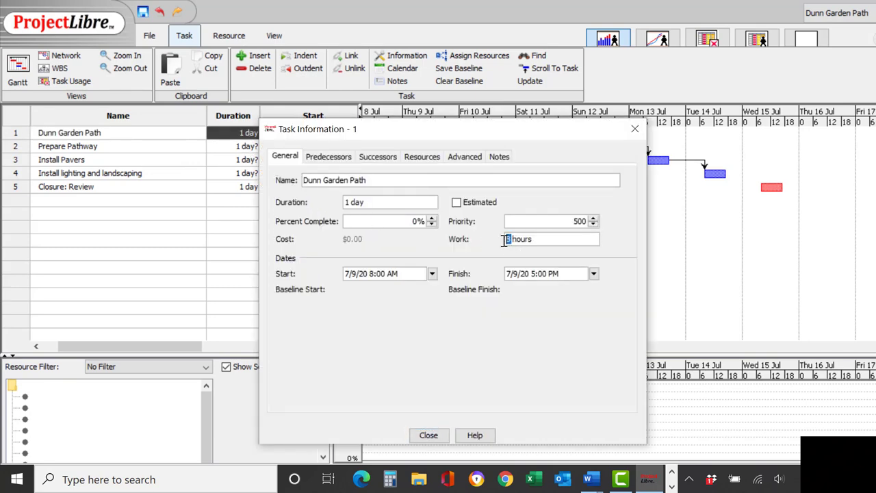
pyautogui.write('3')
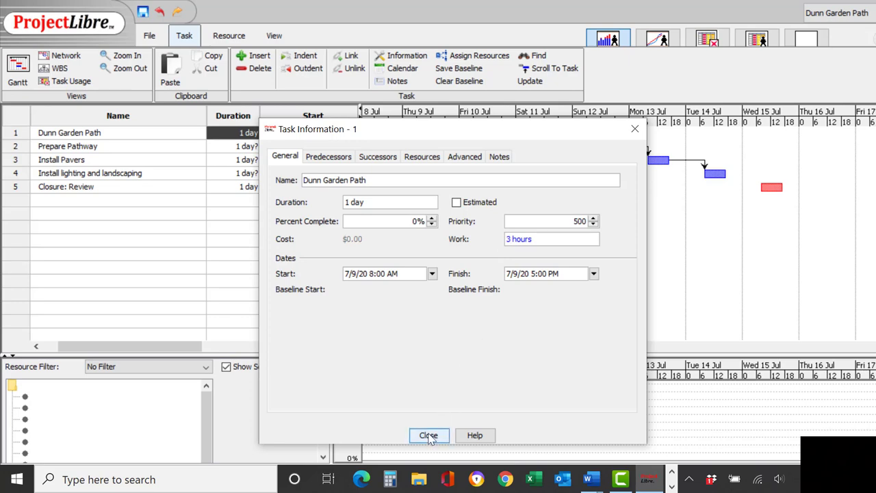
pyautogui.click(524, 274)
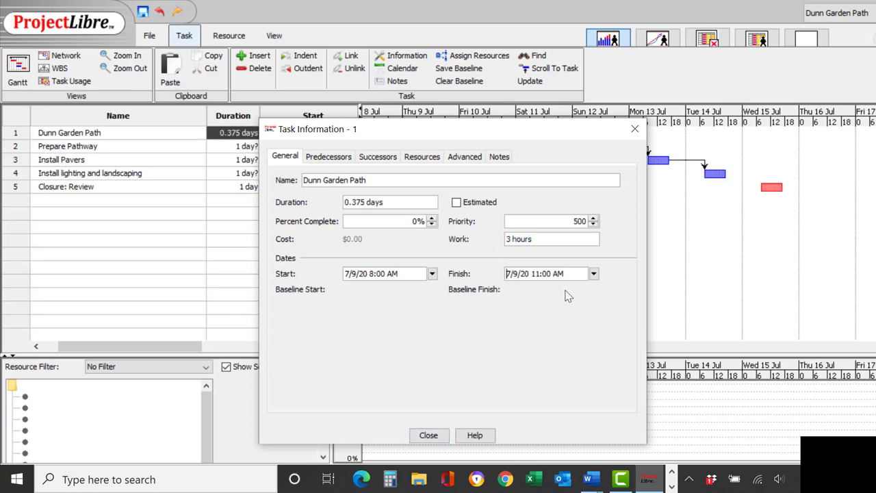
pyautogui.click(440, 437)
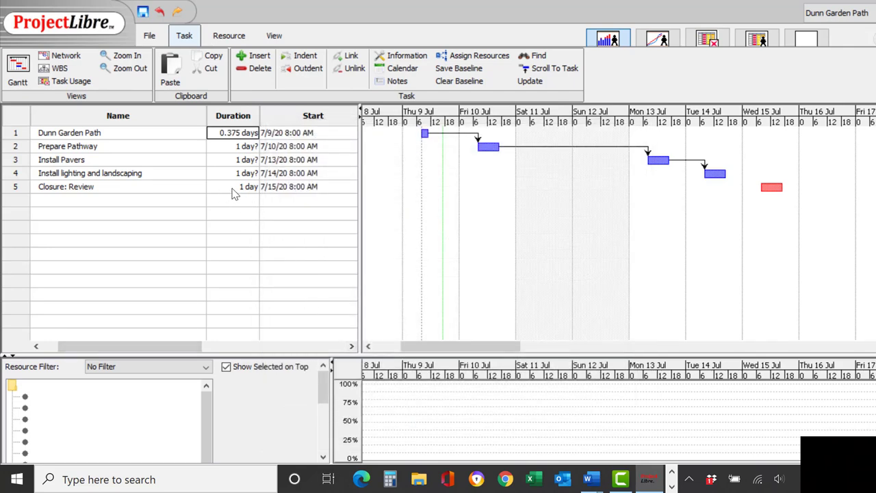
# Set the Closure: Review task's work to 1 hour and link Install lighting and landscaping to it as its predecessor
pyautogui.doubleClick(247, 190)
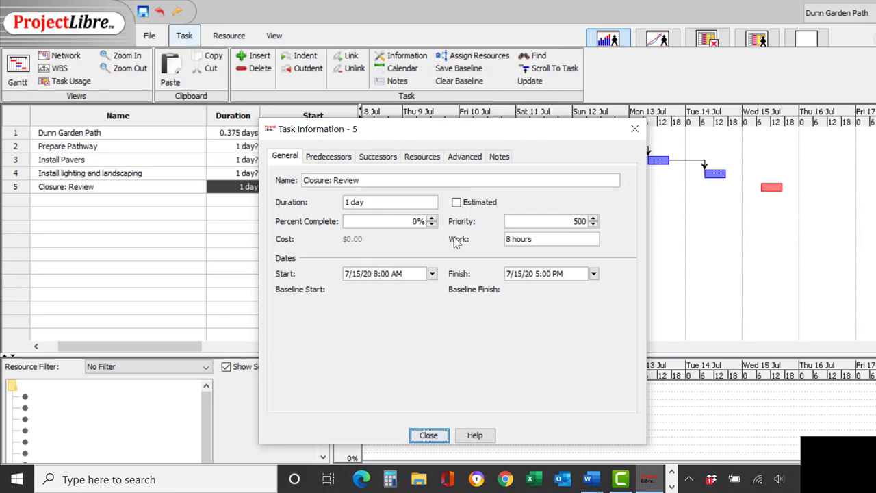
pyautogui.moveTo(514, 239); pyautogui.dragTo(505, 238)
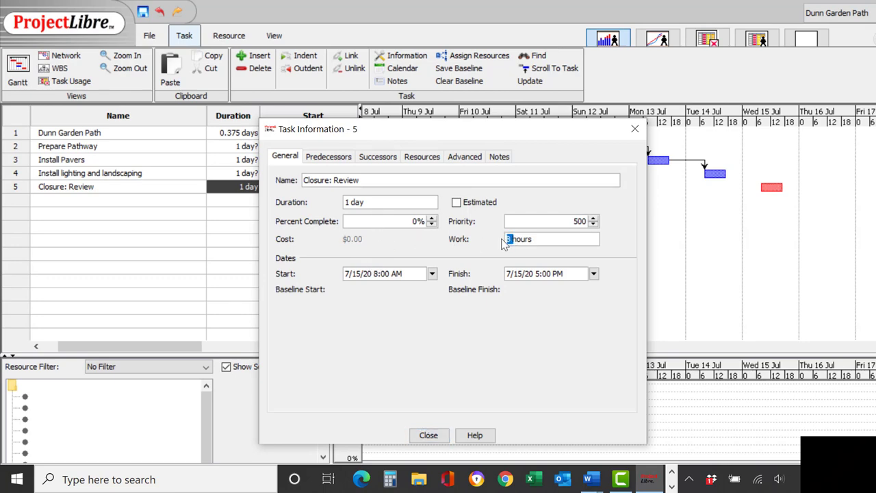
pyautogui.press('BackSpace')
pyautogui.write('1')
pyautogui.click(540, 274)
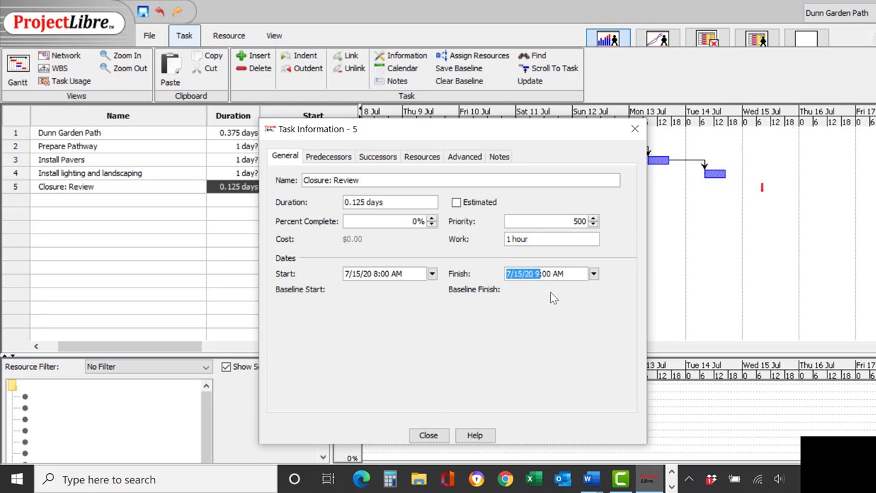
pyautogui.click(429, 435)
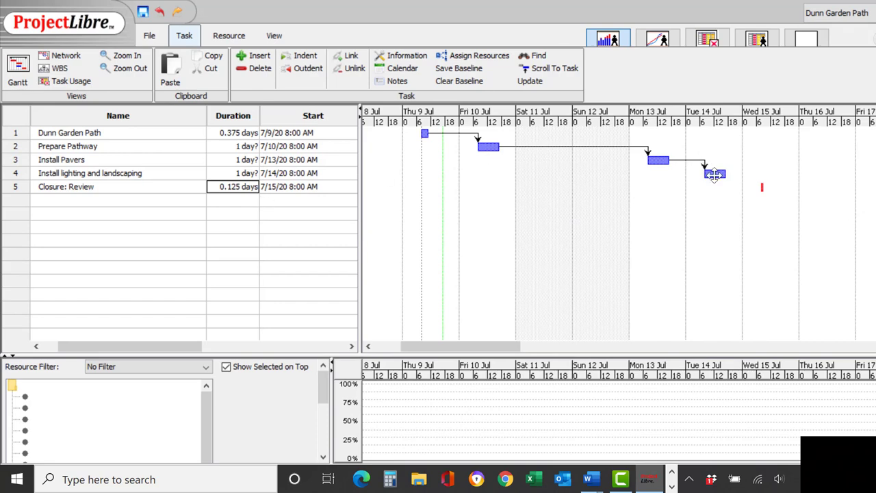
pyautogui.moveTo(727, 174); pyautogui.dragTo(763, 187)
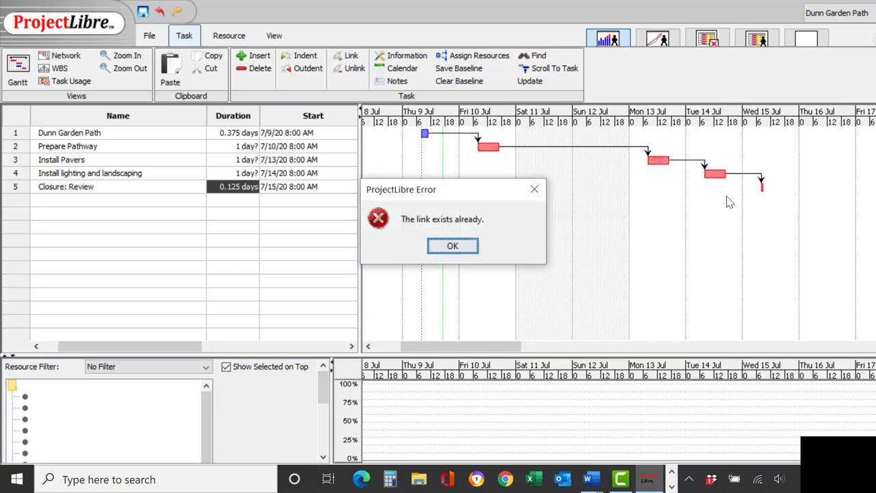
pyautogui.click(453, 246)
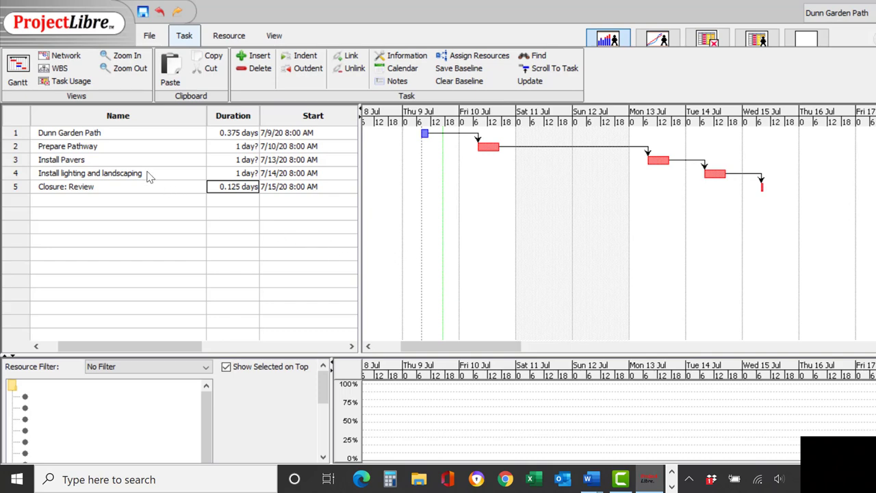
# Review the project's network diagram and work breakdown structure, and return to the Gantt view
pyautogui.click(66, 58)
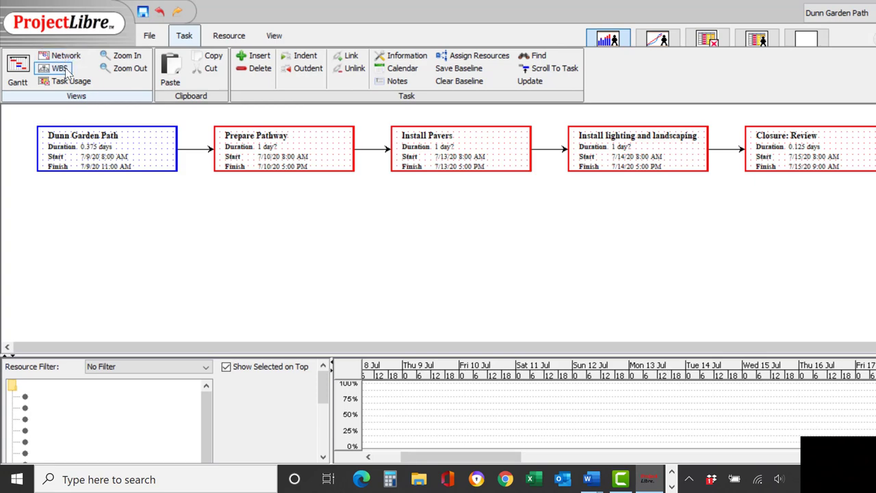
pyautogui.click(59, 69)
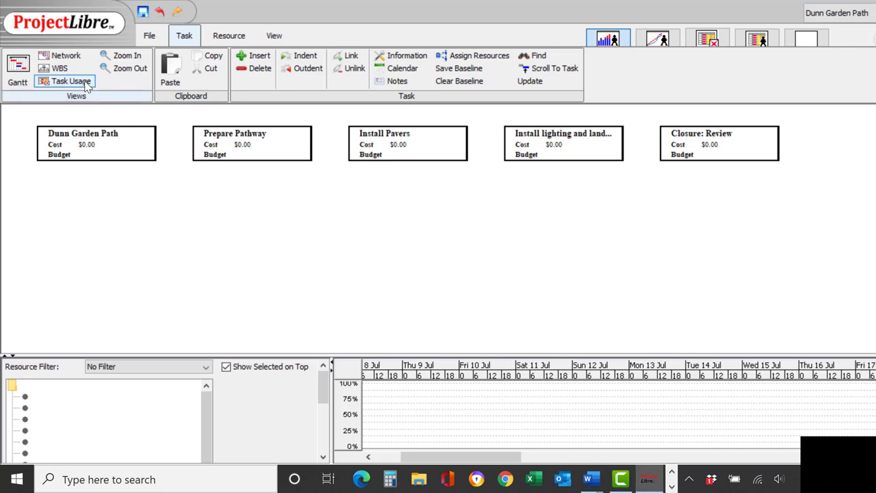
pyautogui.click(18, 73)
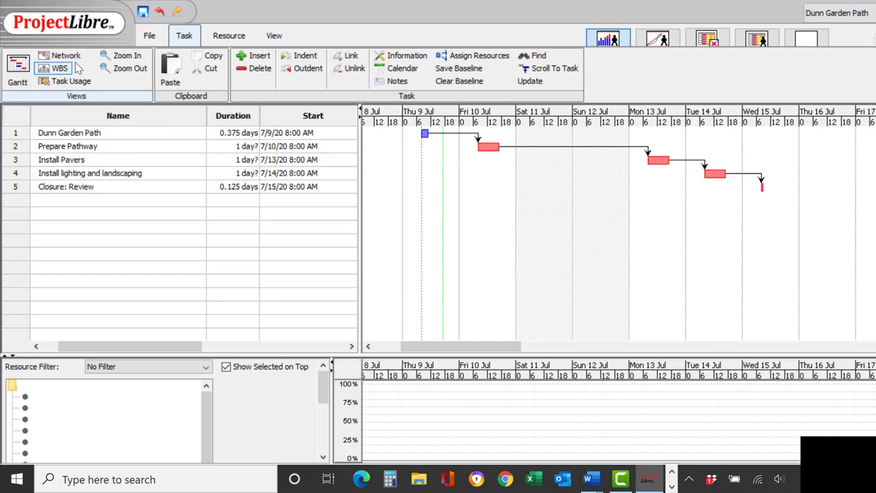
# Open the resource list and examine the standard rate, overtime rate and cost per use of each resource
pyautogui.click(229, 37)
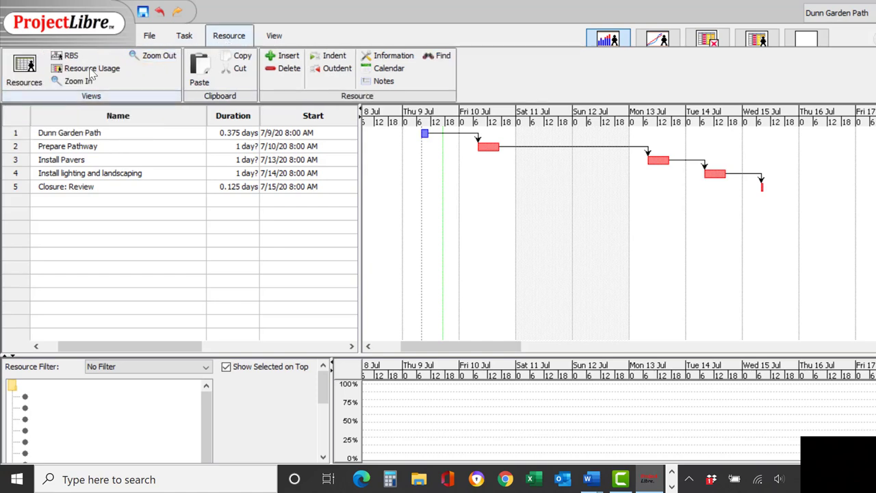
pyautogui.click(24, 69)
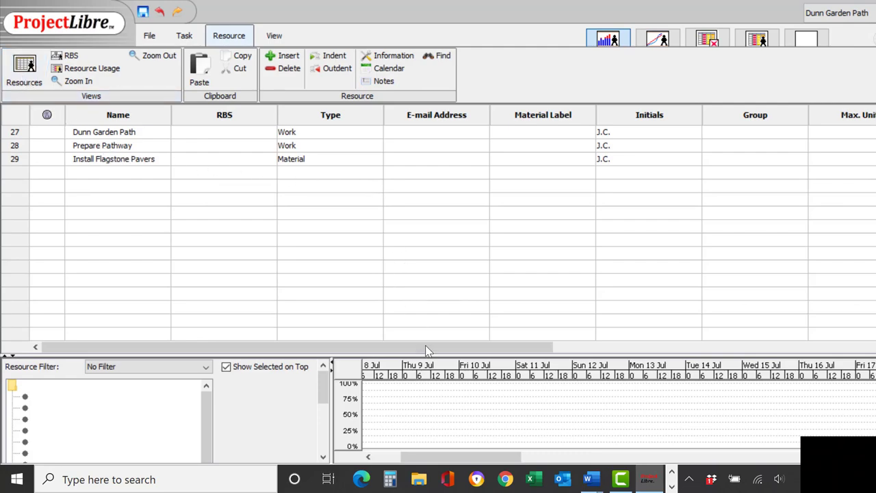
pyautogui.moveTo(425, 349); pyautogui.dragTo(742, 386)
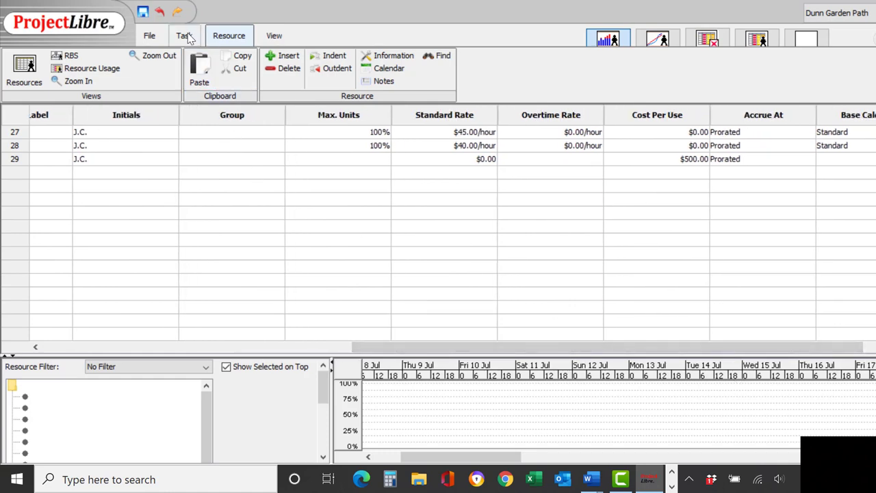